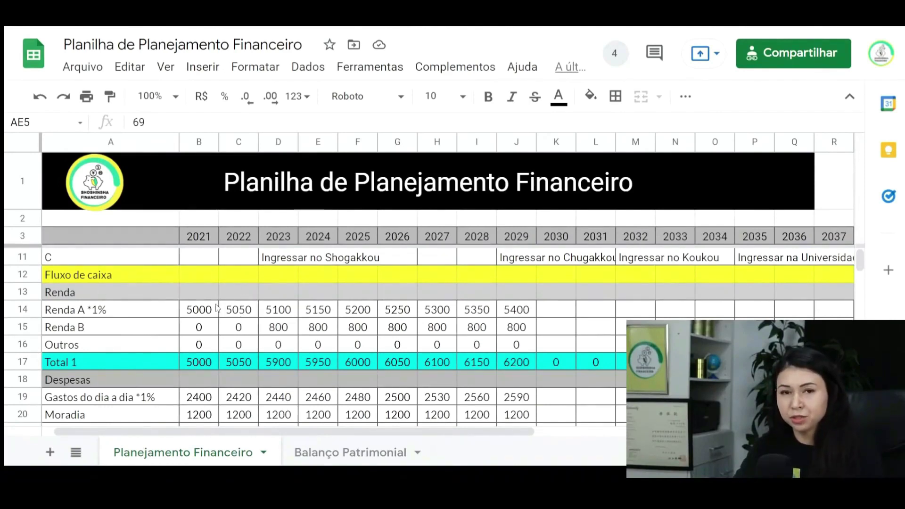
Examine the Despesas rows from Gastos do dia a dia to Outros for 2021 and 2022
{"action": "scroll", "coordinate": [218, 312], "scroll_direction": "down", "scroll_amount": 2}
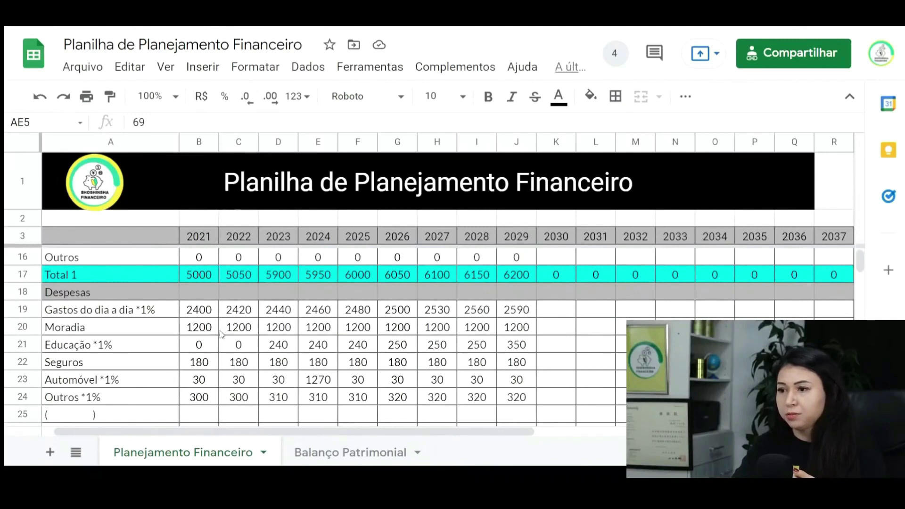
{"action": "scroll", "coordinate": [220, 334], "scroll_direction": "down", "scroll_amount": 1}
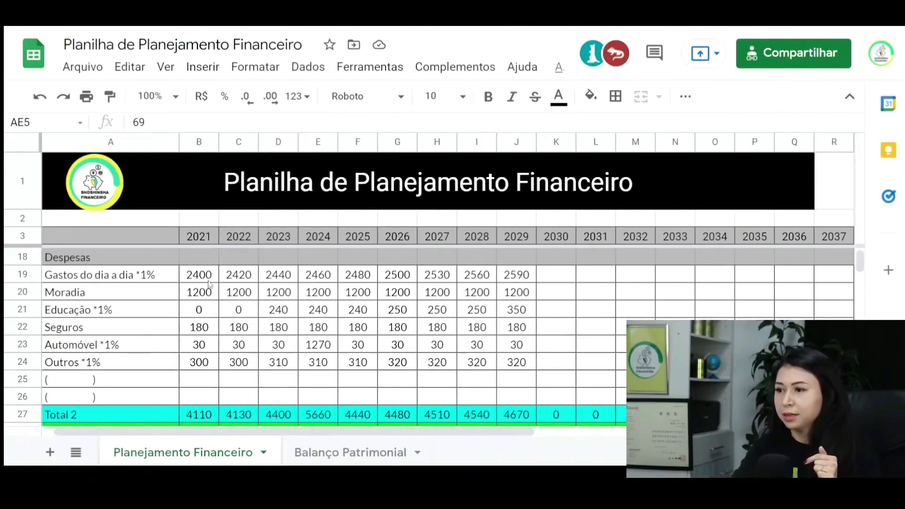
{"action": "scroll", "coordinate": [209, 283], "scroll_direction": "up", "scroll_amount": 5}
{"action": "scroll", "coordinate": [222, 290], "scroll_direction": "down", "scroll_amount": 5}
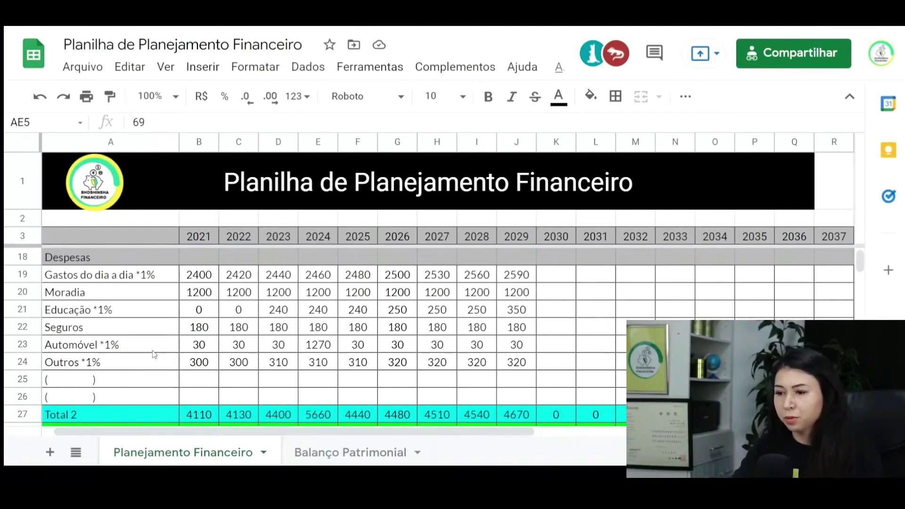
{"action": "left_click", "coordinate": [210, 367]}
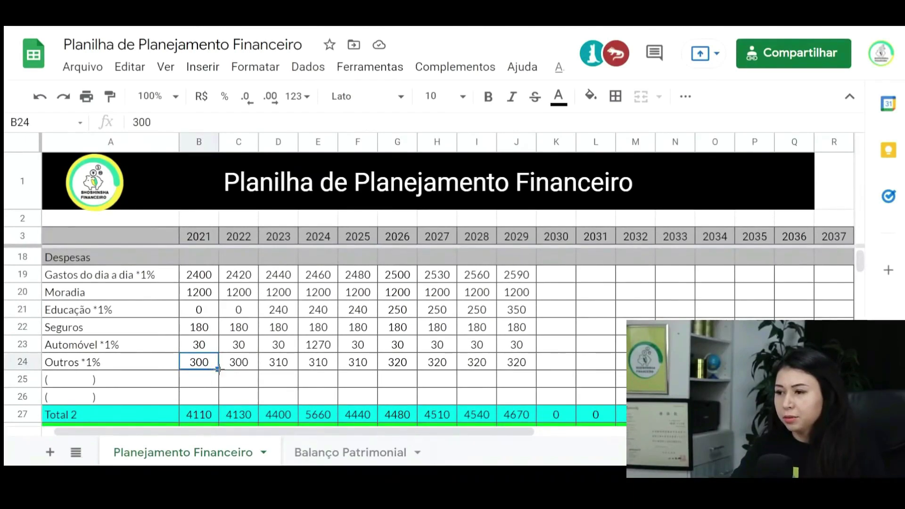
{"action": "left_click", "coordinate": [244, 281]}
{"action": "left_click", "coordinate": [244, 296]}
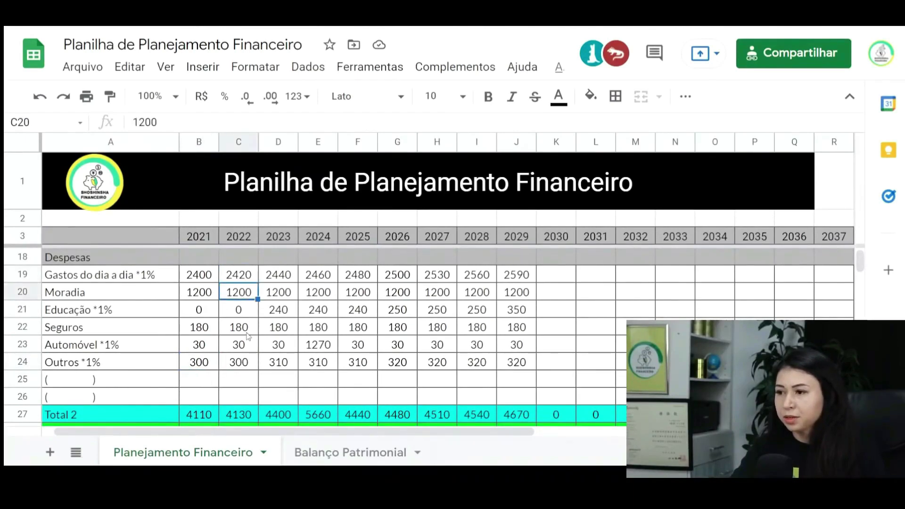
{"action": "left_click", "coordinate": [247, 336]}
{"action": "left_click", "coordinate": [242, 365]}
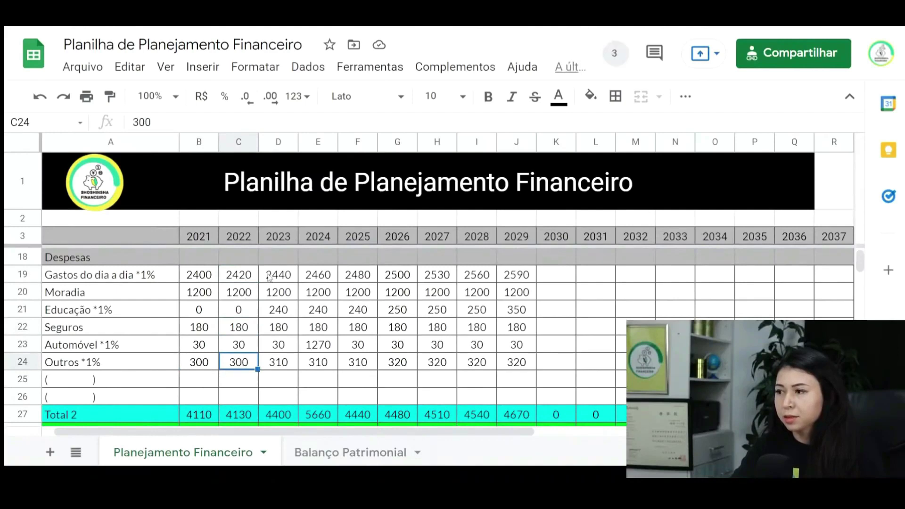
Inspect the 2021 formulas for Total 2 and Total anual 1 - 2 and compare them with the income rows
{"action": "scroll", "coordinate": [265, 341], "scroll_direction": "down", "scroll_amount": 3}
{"action": "scroll", "coordinate": [255, 334], "scroll_direction": "up", "scroll_amount": 1}
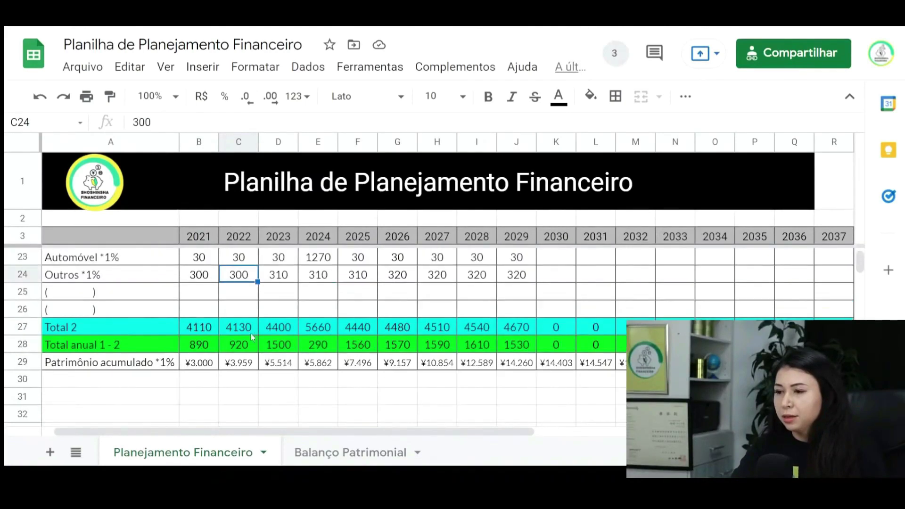
{"action": "left_click", "coordinate": [206, 333]}
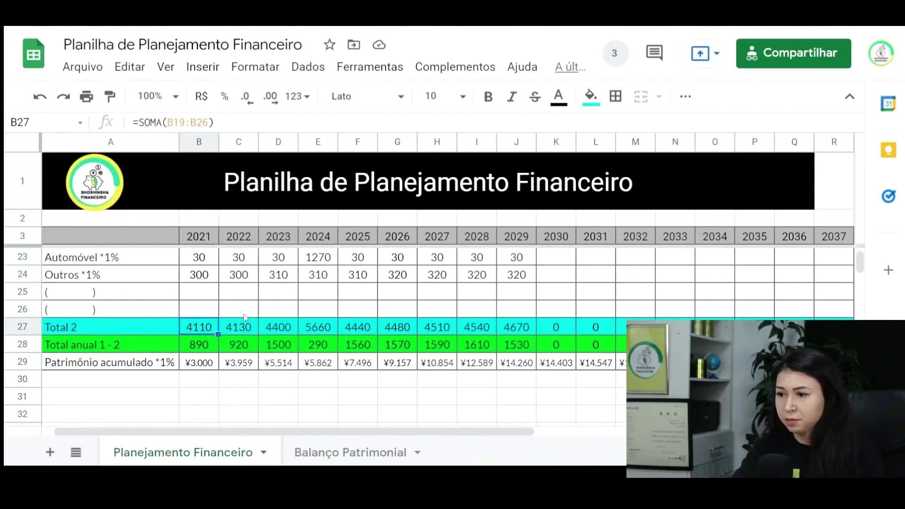
{"action": "key", "text": "Down"}
{"action": "scroll", "coordinate": [235, 318], "scroll_direction": "up", "scroll_amount": 3}
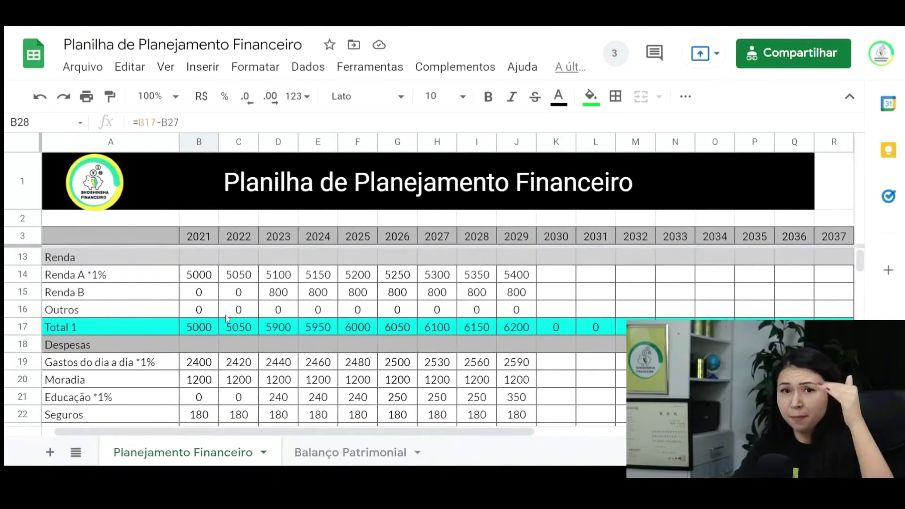
{"action": "scroll", "coordinate": [220, 330], "scroll_direction": "down", "scroll_amount": 3}
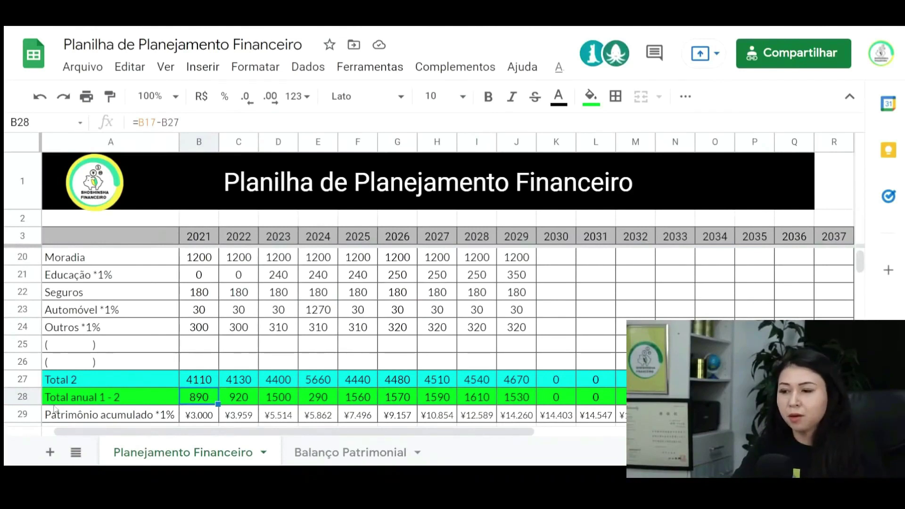
Make the Total anual 1 - 2 and Patrimônio acumulado rows slightly taller
{"action": "left_click_drag", "start_coordinate": [23, 409], "coordinate": [22, 413]}
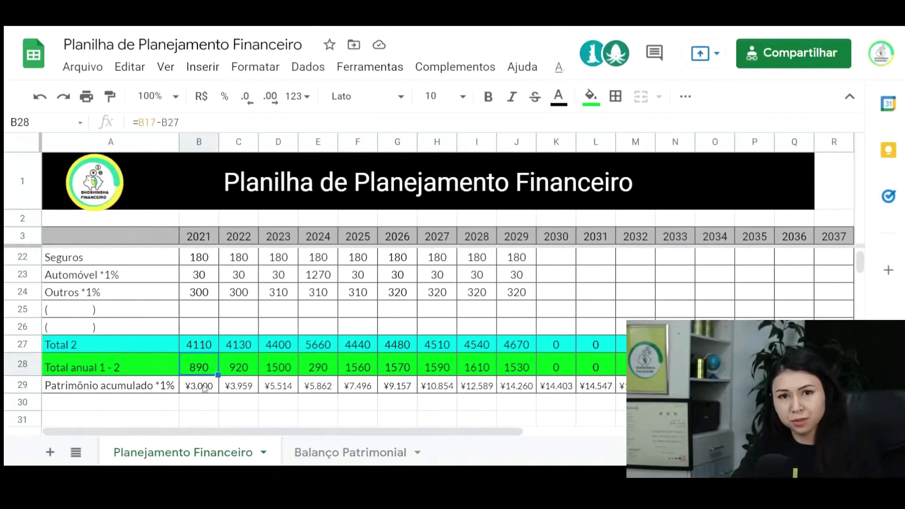
{"action": "left_click", "coordinate": [22, 390]}
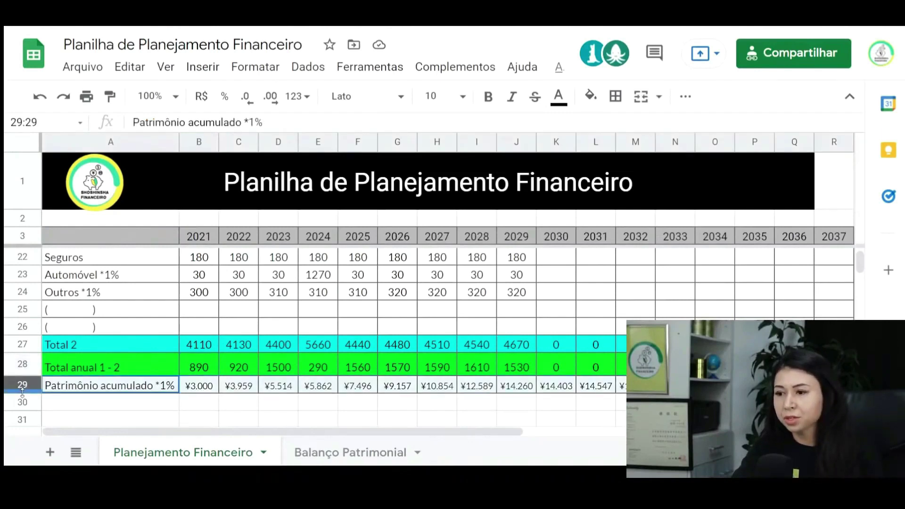
{"action": "left_click_drag", "start_coordinate": [22, 393], "coordinate": [22, 397]}
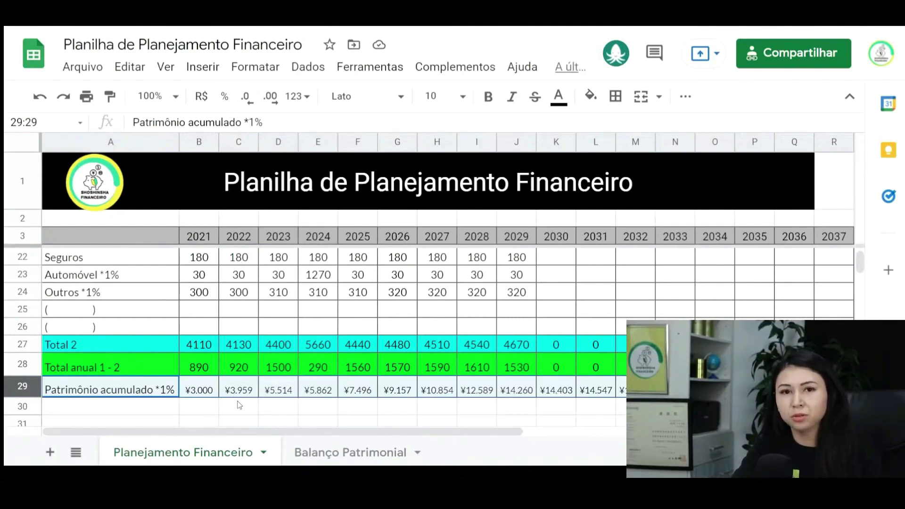
Compare the Patrimônio acumulado cells for 2021 and 2029, including the 2029 formula
{"action": "left_click", "coordinate": [537, 403]}
{"action": "left_click", "coordinate": [520, 393]}
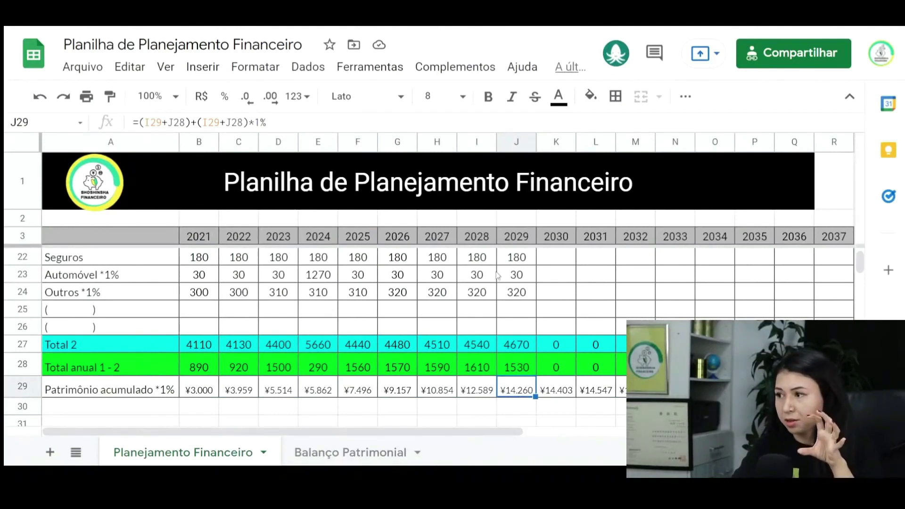
{"action": "left_click", "coordinate": [196, 236]}
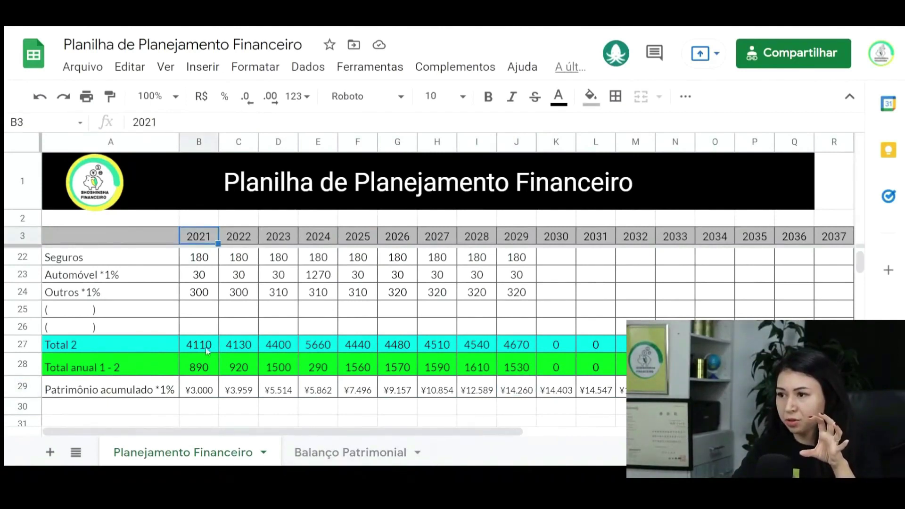
{"action": "left_click", "coordinate": [209, 389]}
{"action": "left_click", "coordinate": [523, 238]}
{"action": "left_click", "coordinate": [521, 391]}
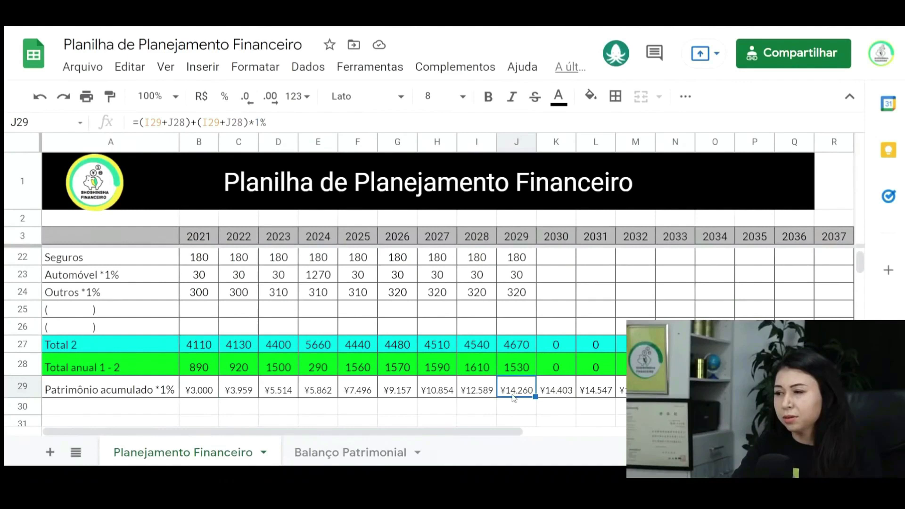
{"action": "left_click", "coordinate": [210, 393]}
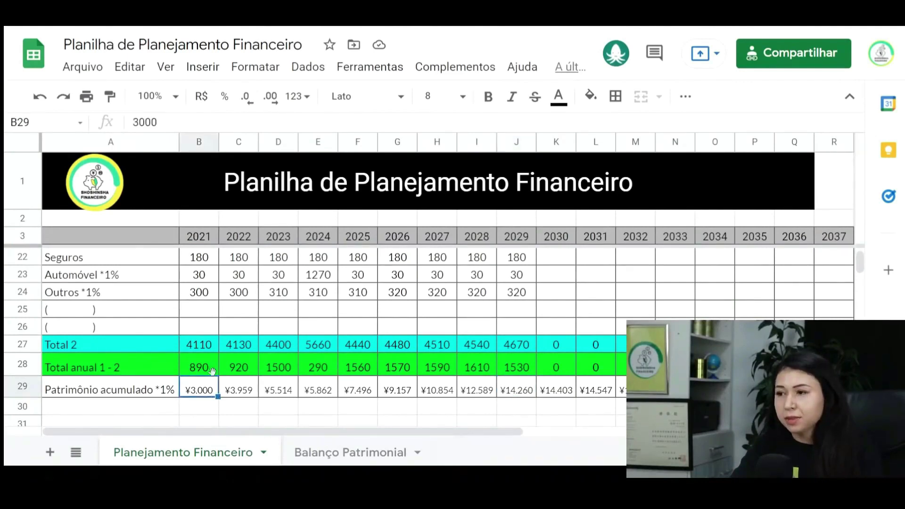
Remove the 1% growth term from the 2022 Patrimônio acumulado formula in C29, leaving =(B29+C28)
{"action": "left_click", "coordinate": [250, 391]}
{"action": "left_click", "coordinate": [198, 124]}
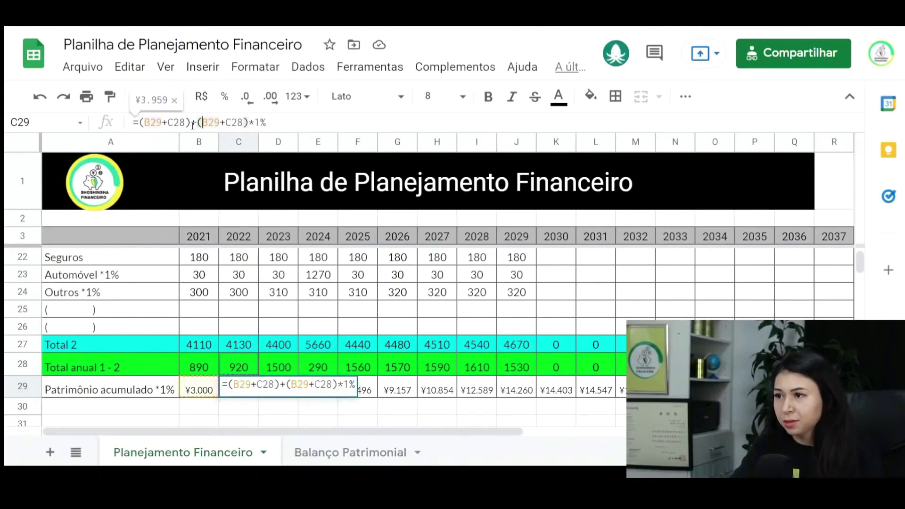
{"action": "left_click_drag", "start_coordinate": [190, 122], "coordinate": [311, 120]}
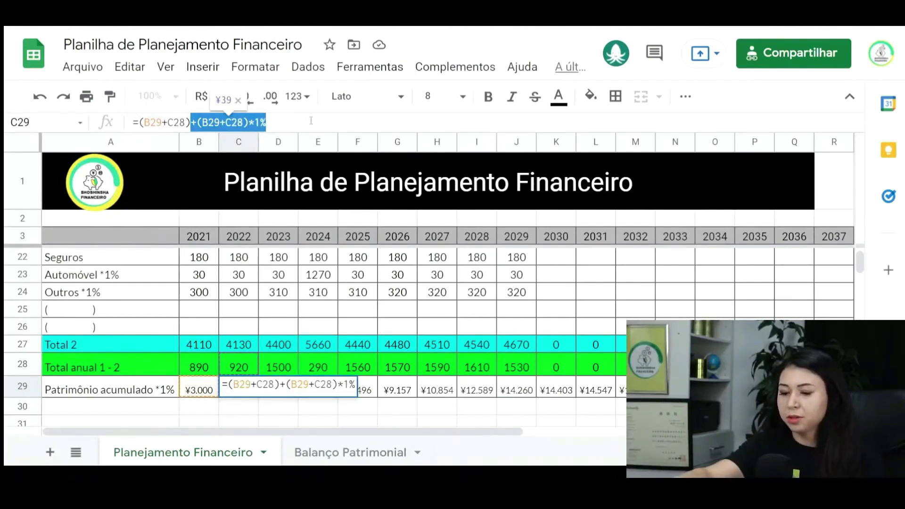
{"action": "key", "text": "BackSpace"}
{"action": "key", "text": "Return"}
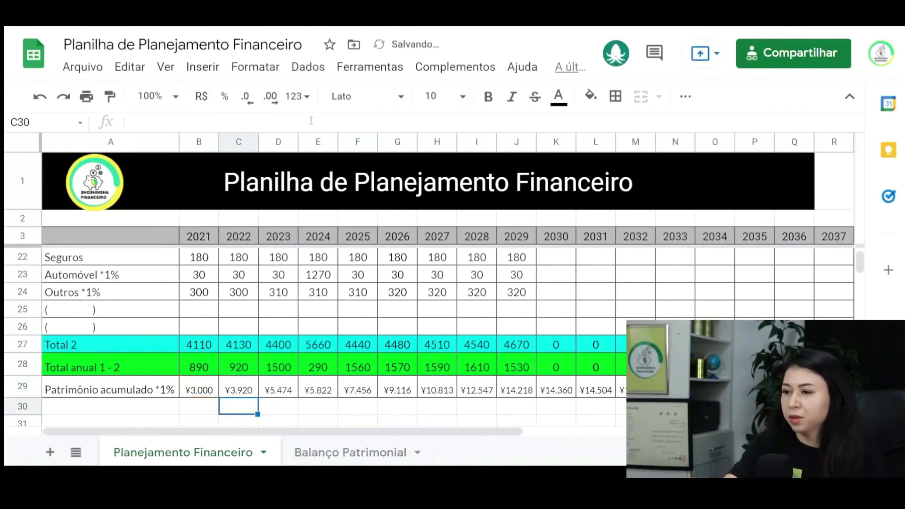
Copy the simplified Patrimônio acumulado formula from C29 across the row through K29, then check the 2029 cell
{"action": "left_click", "coordinate": [253, 392]}
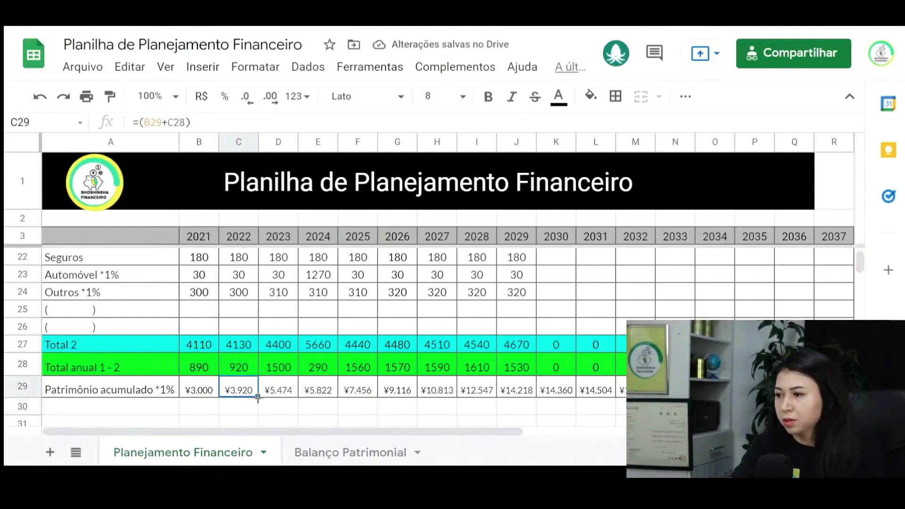
{"action": "left_click", "coordinate": [514, 390]}
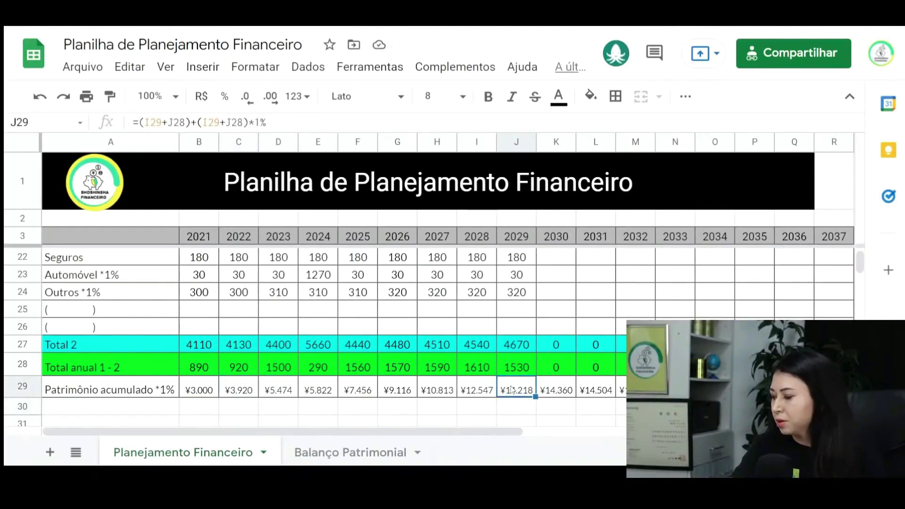
{"action": "left_click", "coordinate": [249, 393]}
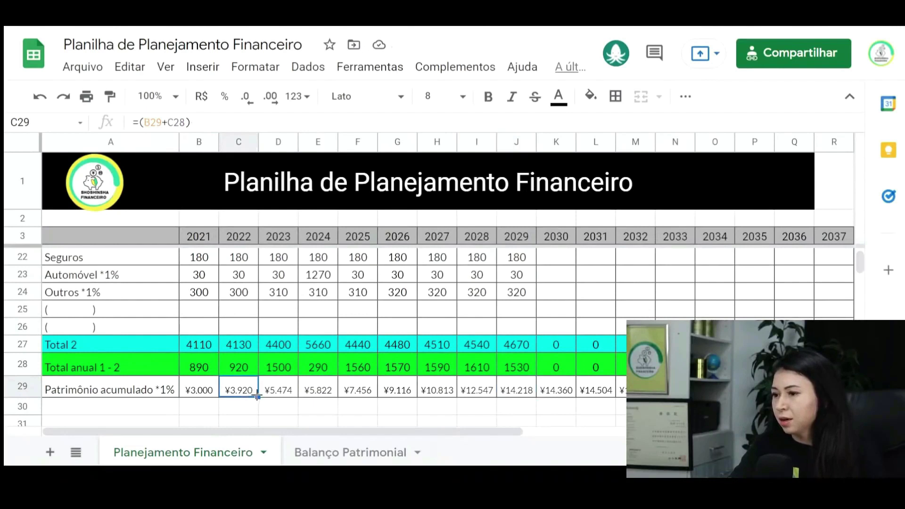
{"action": "left_click_drag", "start_coordinate": [533, 394], "coordinate": [542, 396]}
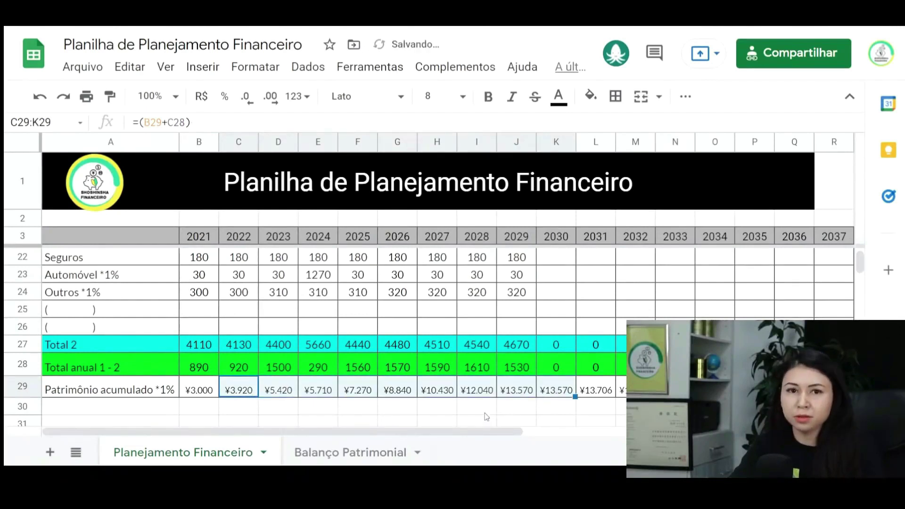
{"action": "scroll", "coordinate": [490, 414], "scroll_direction": "down", "scroll_amount": 1}
{"action": "left_click", "coordinate": [514, 371]}
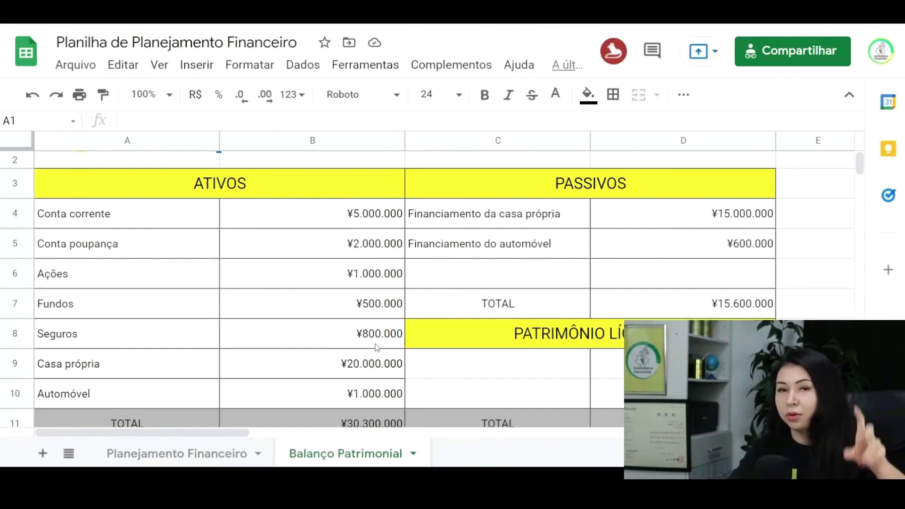
On the Balanço Patrimonial sheet, review the Seguros, Casa própria and Automóvel assets and the formula of the assets total
{"action": "left_click_drag", "start_coordinate": [71, 342], "coordinate": [259, 328]}
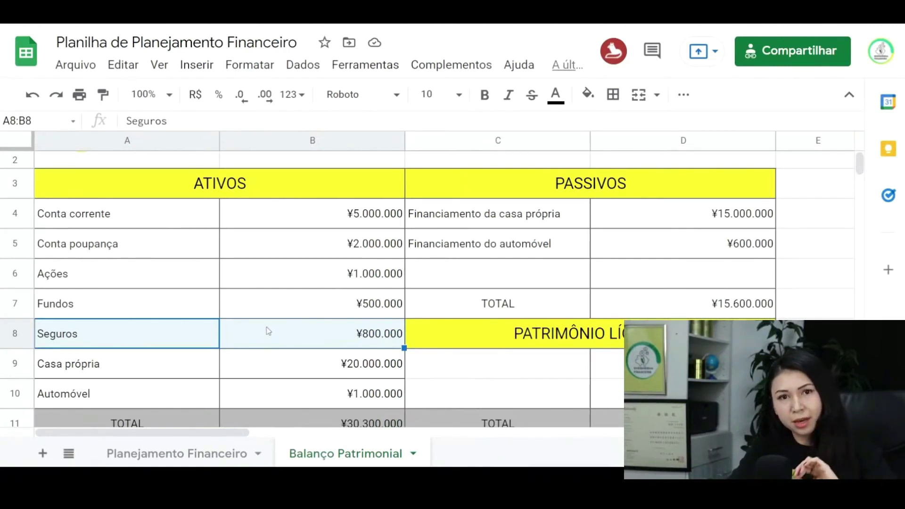
{"action": "scroll", "coordinate": [267, 330], "scroll_direction": "down", "scroll_amount": 1}
{"action": "left_click", "coordinate": [360, 322]}
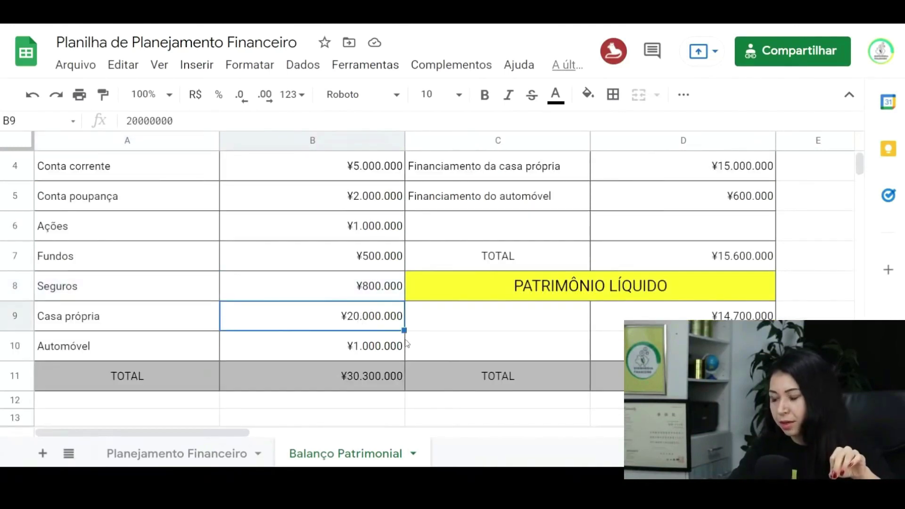
{"action": "left_click", "coordinate": [166, 324]}
{"action": "left_click_drag", "start_coordinate": [165, 340], "coordinate": [243, 347]}
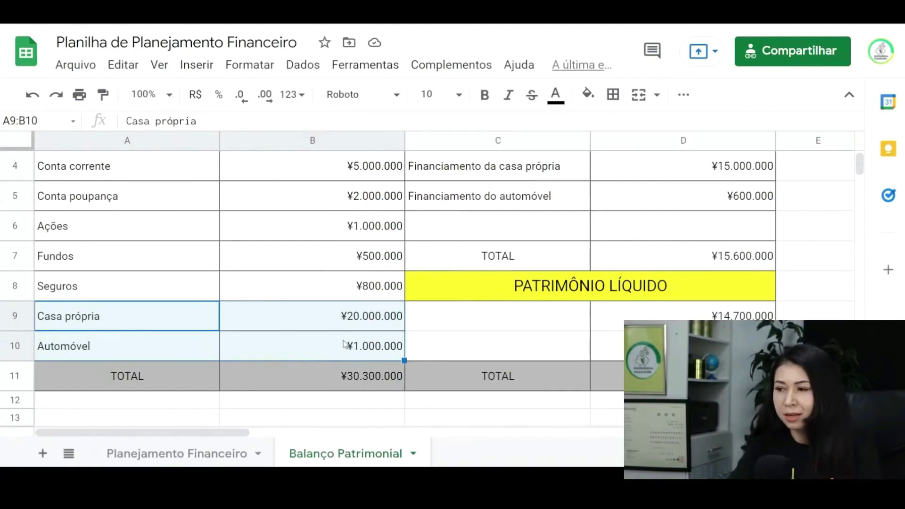
{"action": "left_click", "coordinate": [345, 378]}
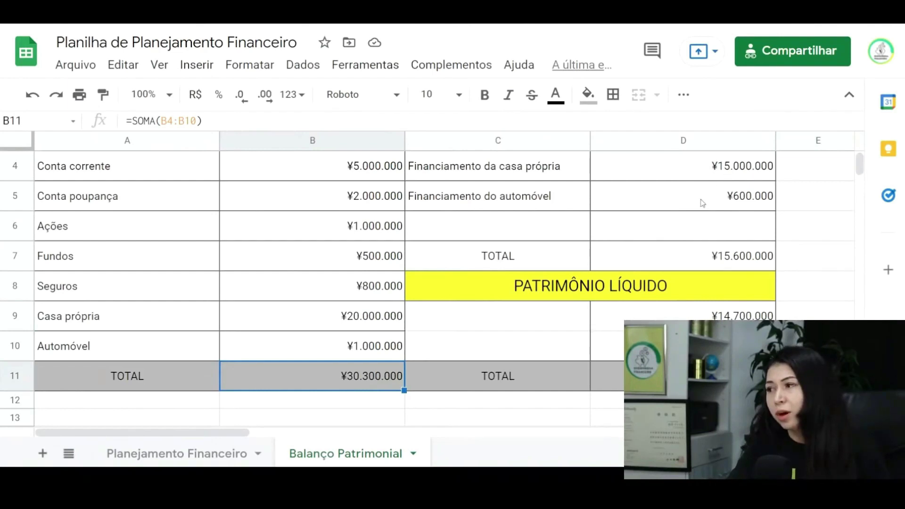
Examine the Patrimônio Líquido formula in D9 against the asset amounts in column B and the liabilities in D4:D5
{"action": "scroll", "coordinate": [707, 217], "scroll_direction": "up", "scroll_amount": 1}
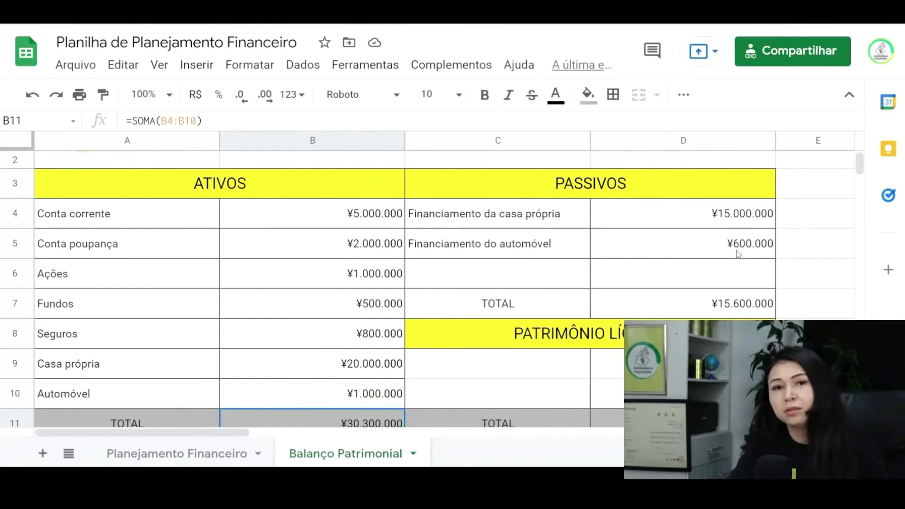
{"action": "scroll", "coordinate": [739, 254], "scroll_direction": "down", "scroll_amount": 3}
{"action": "left_click", "coordinate": [731, 264]}
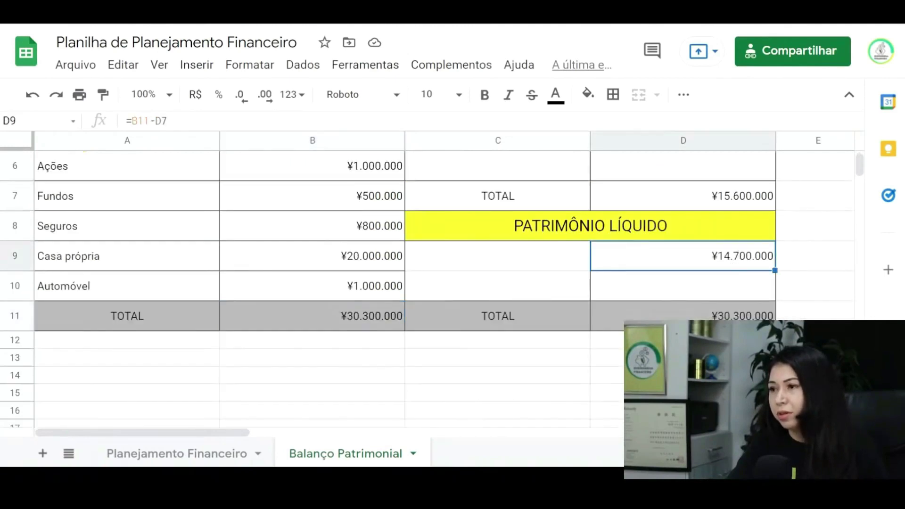
{"action": "scroll", "coordinate": [434, 184], "scroll_direction": "up", "scroll_amount": 3}
{"action": "scroll", "coordinate": [594, 257], "scroll_direction": "down", "scroll_amount": 1}
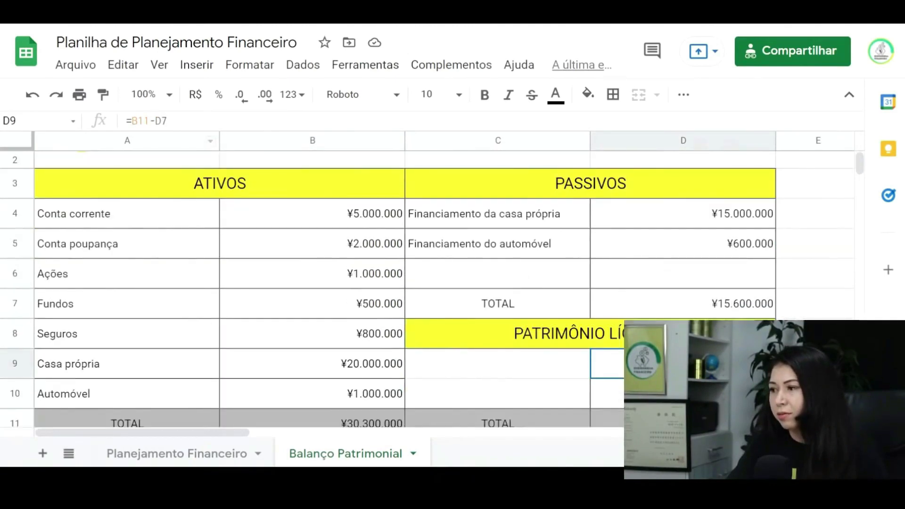
{"action": "left_click_drag", "start_coordinate": [366, 226], "coordinate": [369, 394]}
{"action": "left_click_drag", "start_coordinate": [687, 219], "coordinate": [689, 251]}
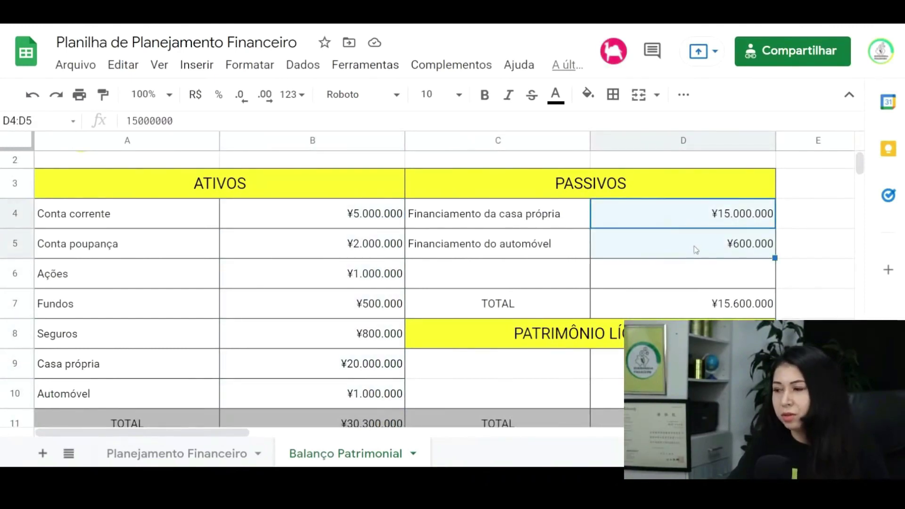
{"action": "scroll", "coordinate": [697, 253], "scroll_direction": "down", "scroll_amount": 1}
{"action": "left_click", "coordinate": [683, 312]}
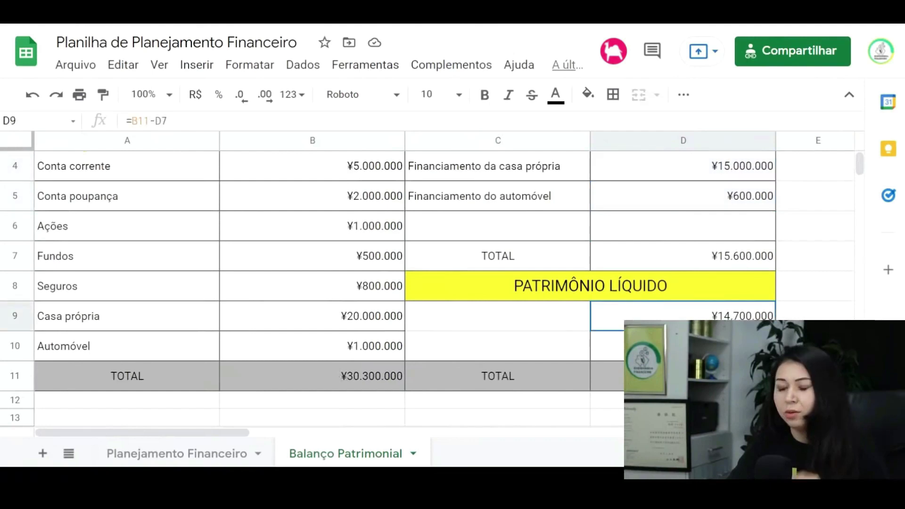